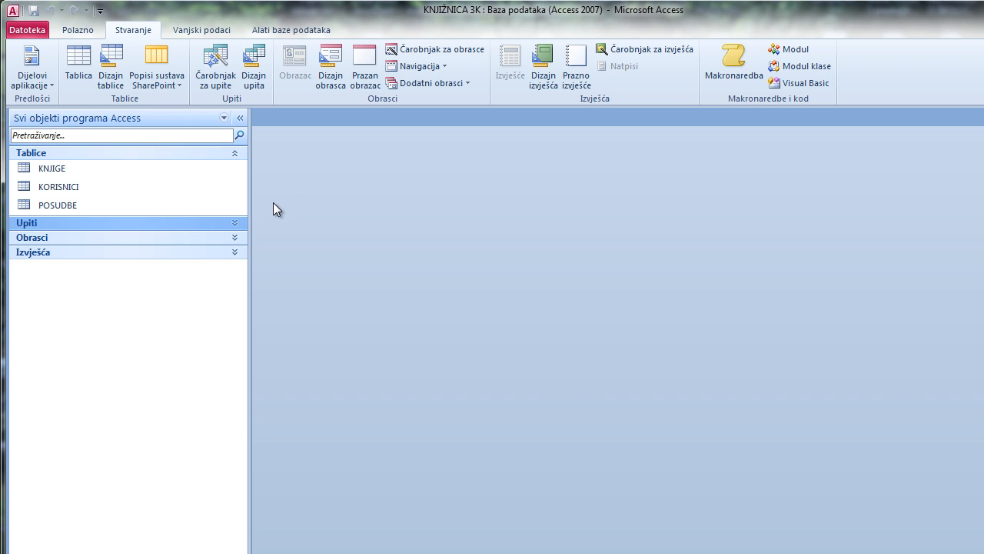
Create a basic form from the KNJIGE table, switch it to form view (Prikaz obrasca) and go to a new blank record.
{"action": "left_click", "coordinate": [151, 168]}
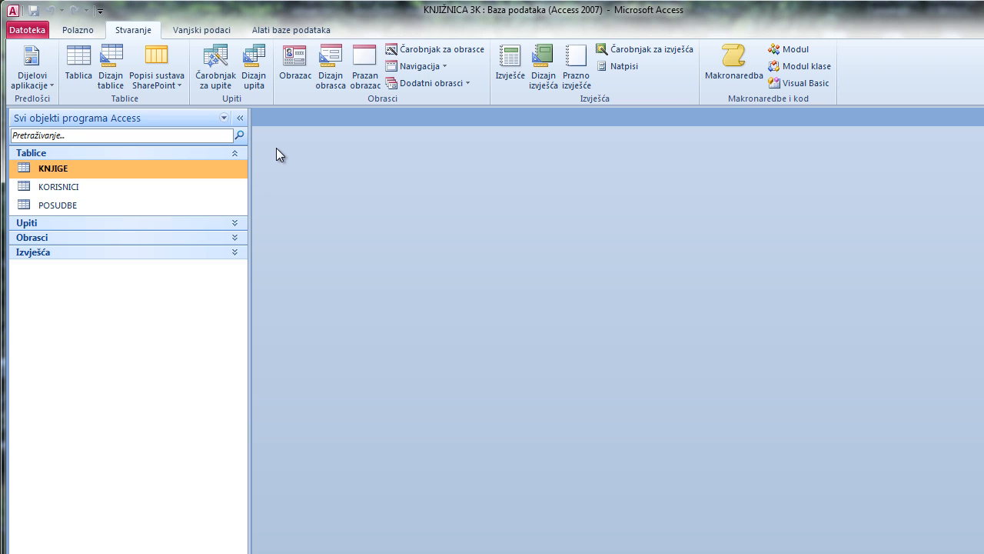
{"action": "left_click", "coordinate": [297, 65]}
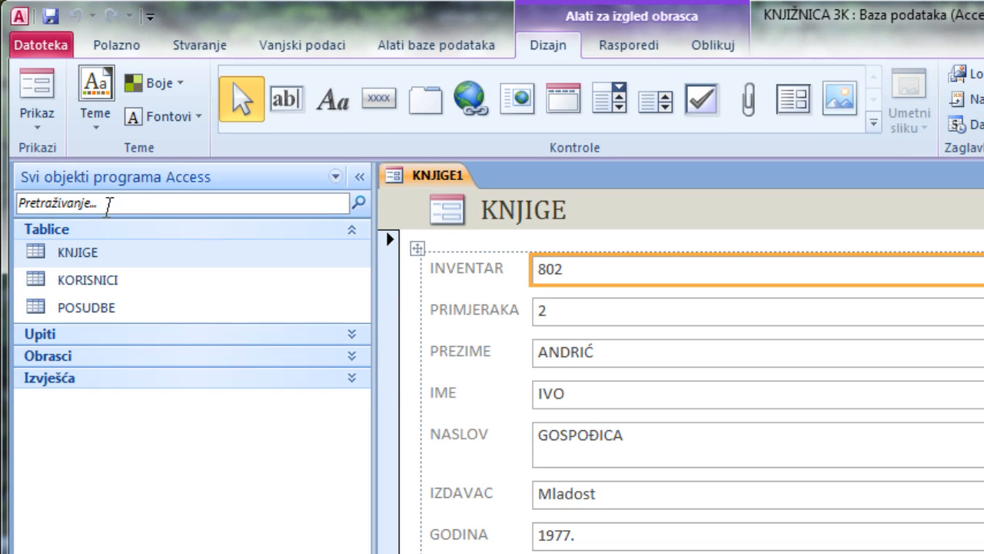
{"action": "left_click", "coordinate": [38, 128]}
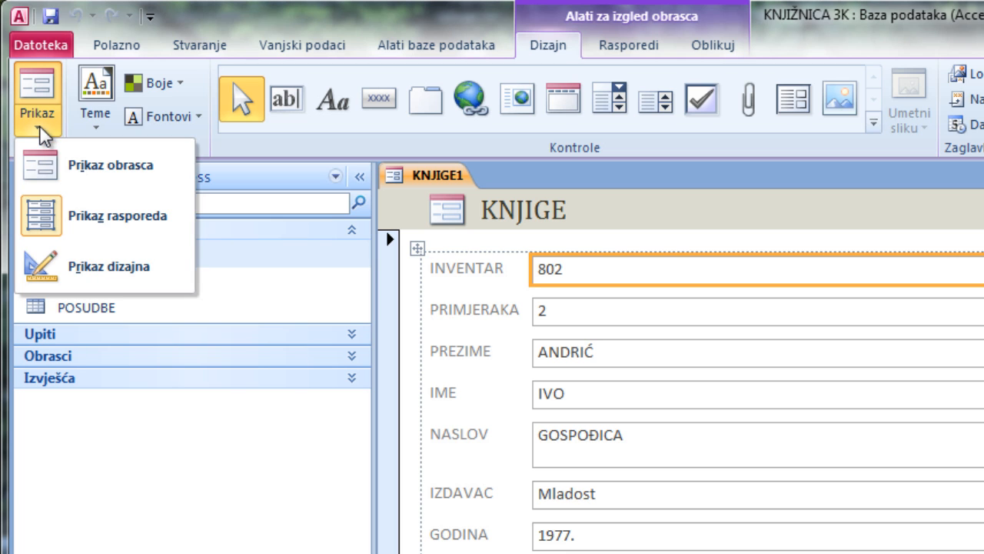
{"action": "left_click", "coordinate": [123, 169]}
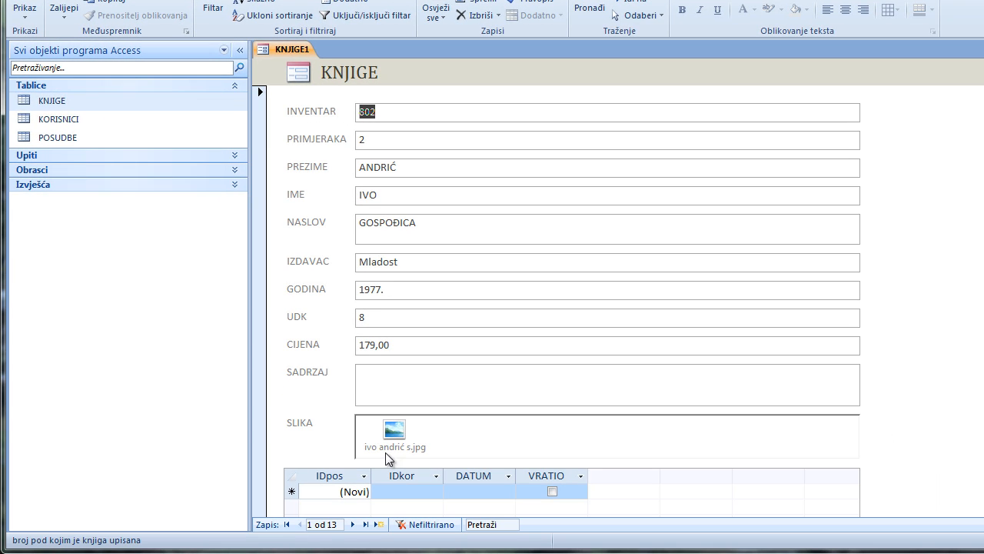
{"action": "left_click", "coordinate": [379, 524]}
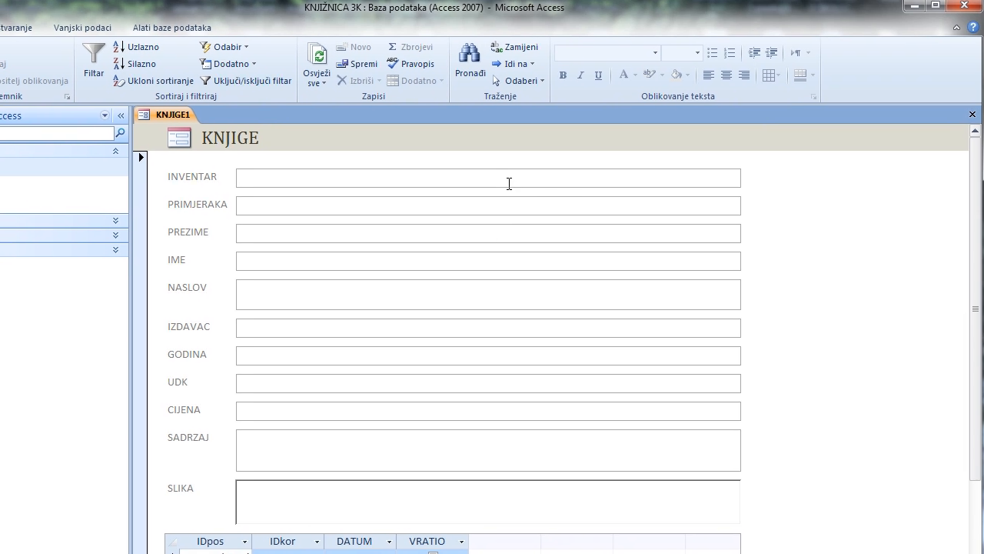
Close the new form and save it under the name "KNJIGE obrazac".
{"action": "left_click", "coordinate": [968, 117]}
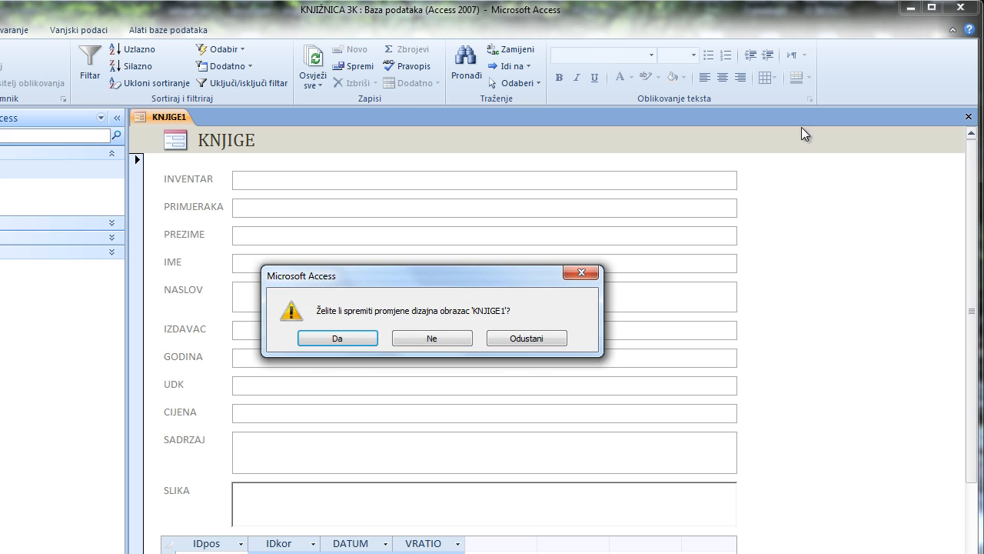
{"action": "left_click", "coordinate": [344, 340]}
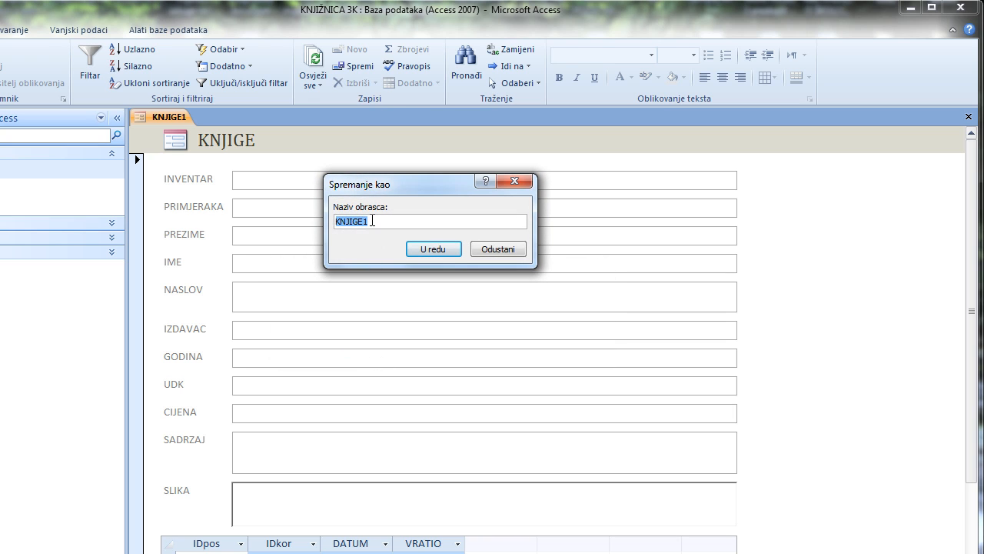
{"action": "left_click", "coordinate": [372, 222]}
{"action": "key", "text": "BackSpace"}
{"action": "type", "text": "obrazac"}
{"action": "key", "text": "Return"}
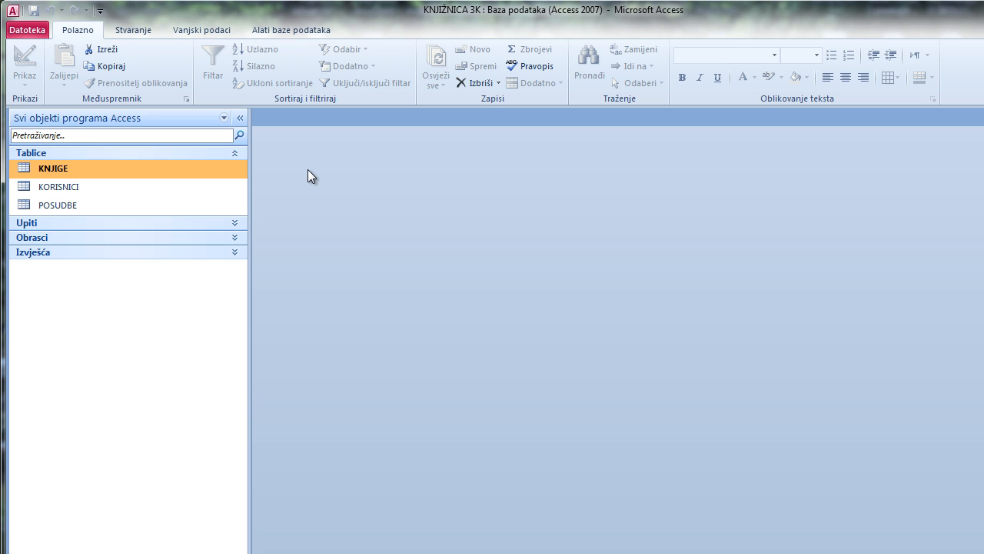
Create a split form (Podijeli obrazac) from the KNJIGE table and go to a new blank record in form view.
{"action": "left_click", "coordinate": [131, 30]}
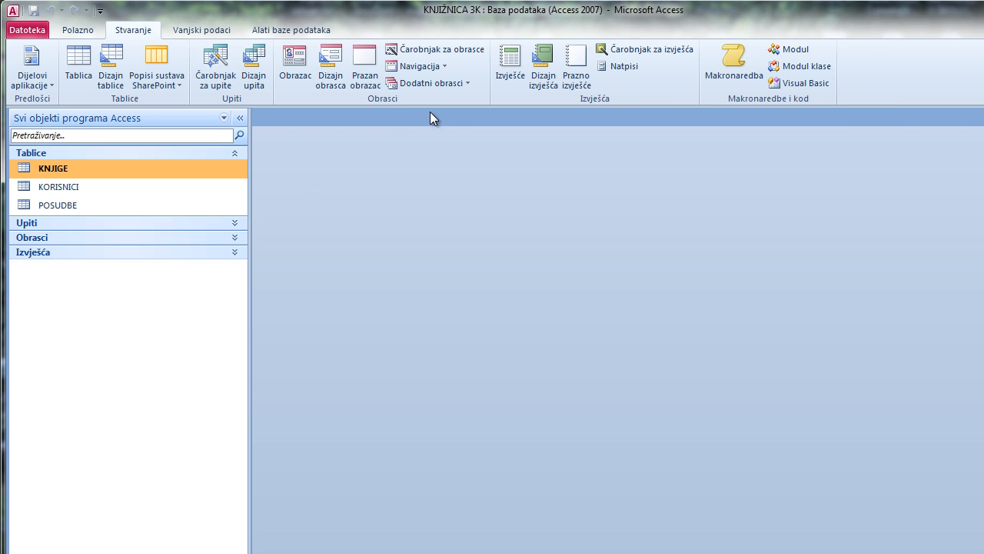
{"action": "left_click", "coordinate": [469, 83]}
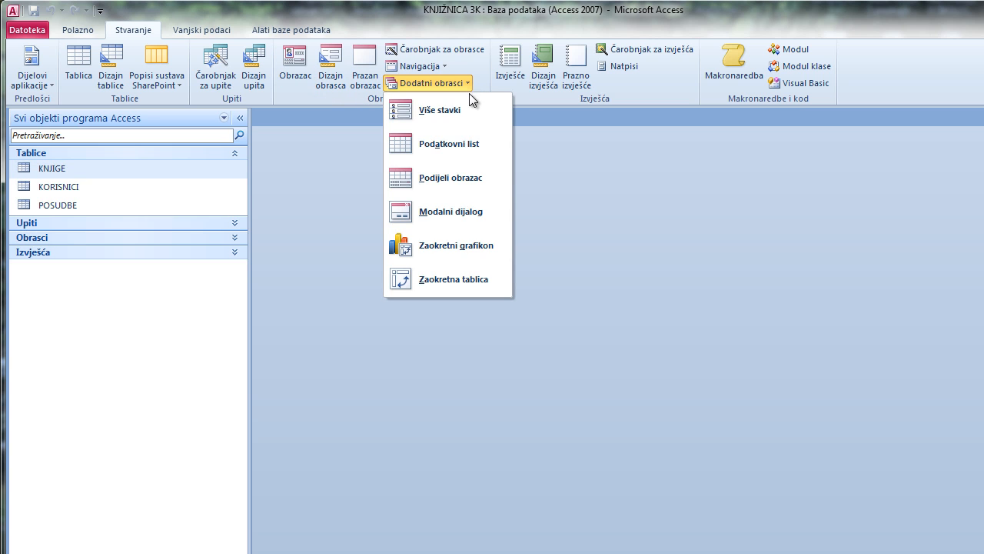
{"action": "left_click", "coordinate": [471, 181]}
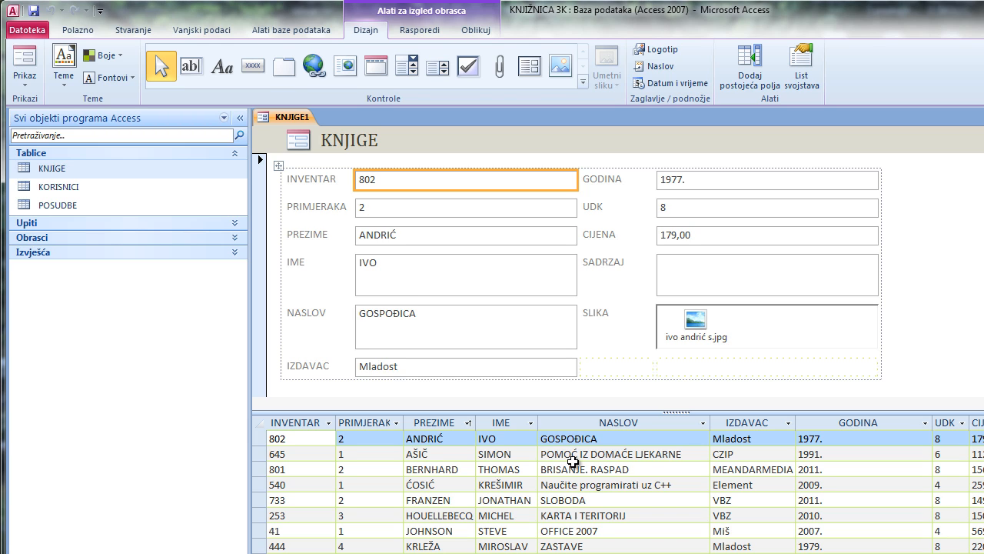
{"action": "left_click", "coordinate": [25, 85]}
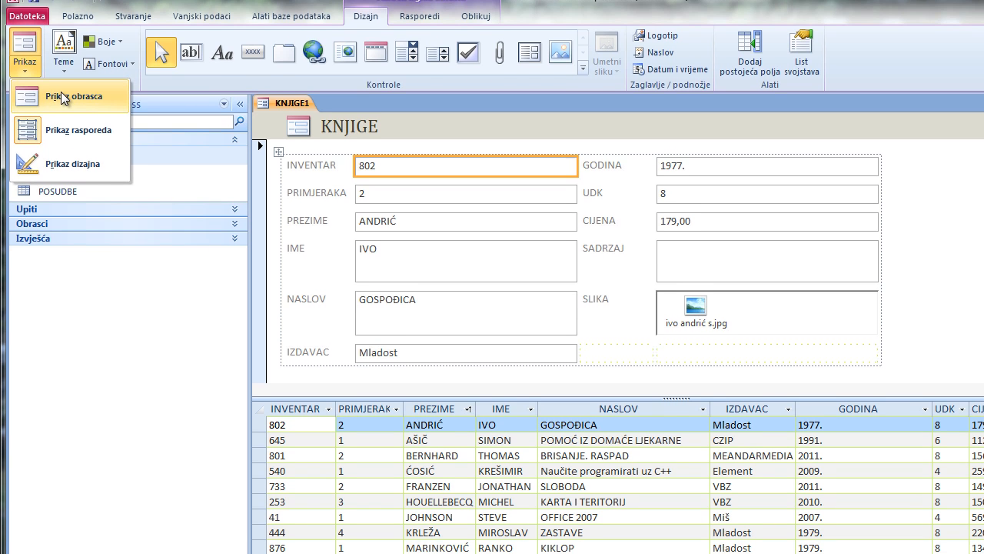
{"action": "left_click", "coordinate": [61, 105]}
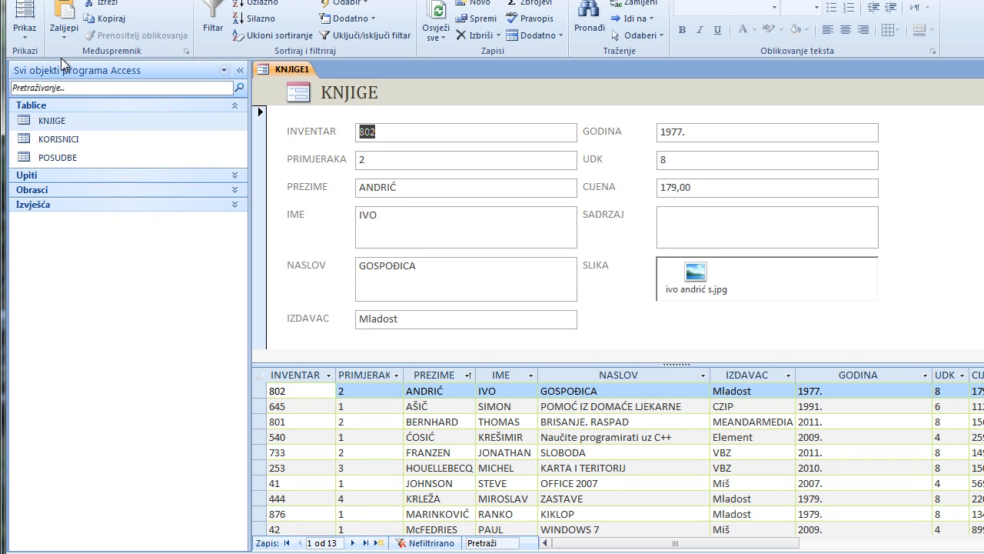
{"action": "left_click", "coordinate": [383, 524]}
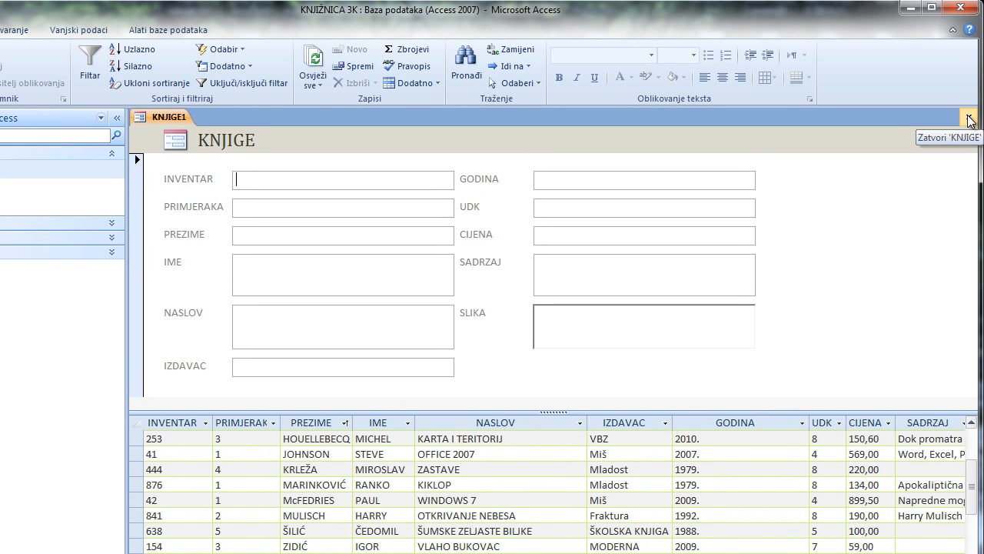
Close the split form and save it under the name "KNJIGE obrazac1".
{"action": "left_click", "coordinate": [968, 116]}
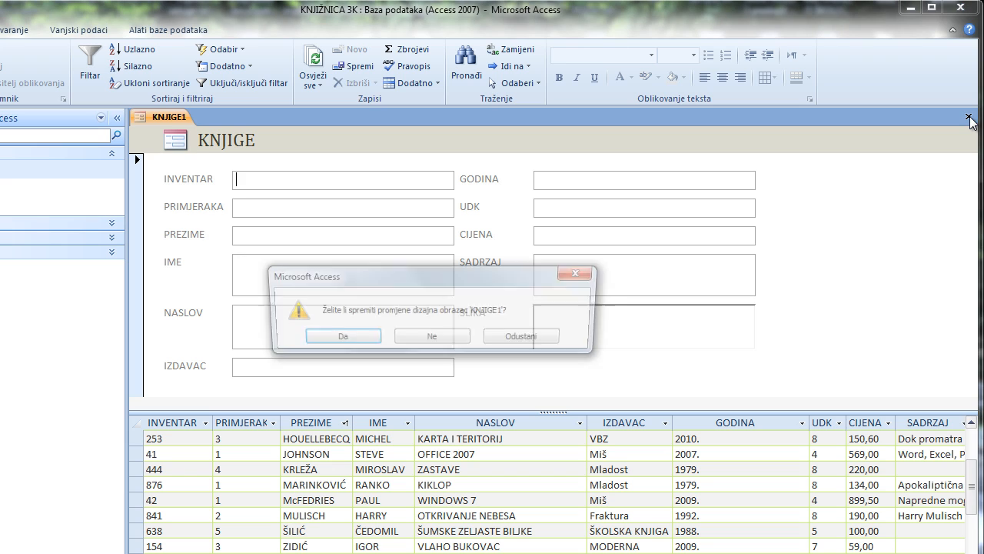
{"action": "left_click", "coordinate": [351, 340]}
{"action": "left_click", "coordinate": [384, 219]}
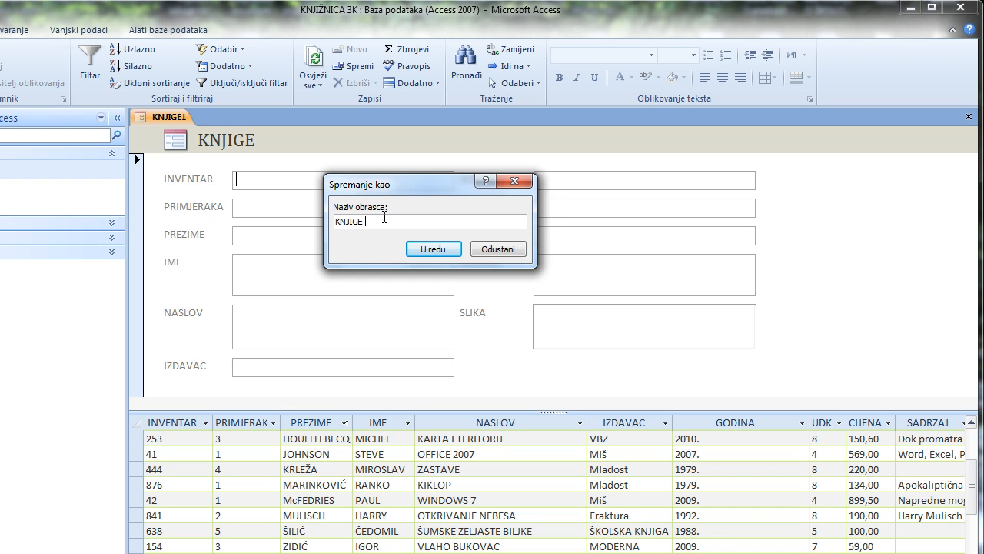
{"action": "type", "text": "obrazac1"}
{"action": "left_click", "coordinate": [424, 248]}
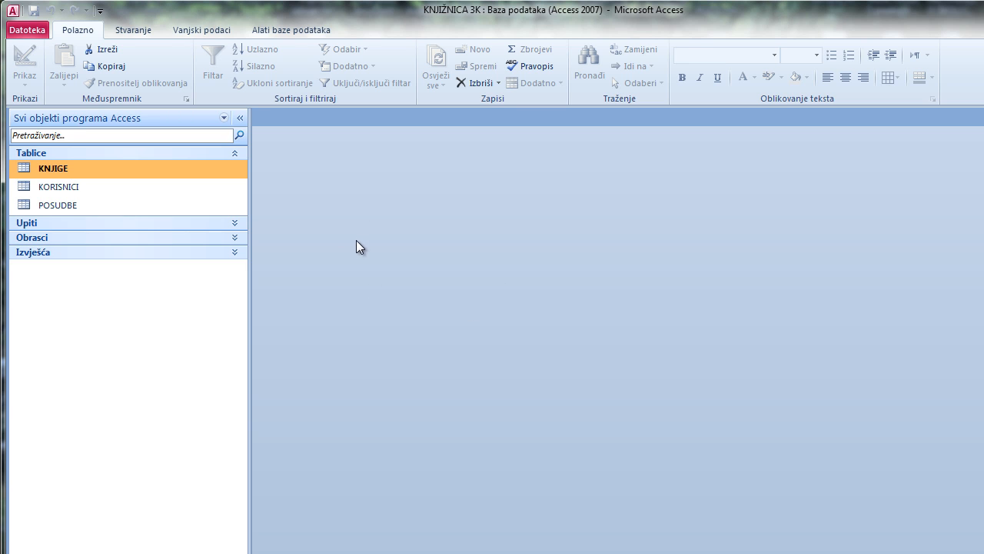
Start the form wizard with the KNJIGE table and add the fields from INVENTAR through CIJENA, leaving out SADRZAJ and SLIKA.
{"action": "left_click", "coordinate": [135, 30]}
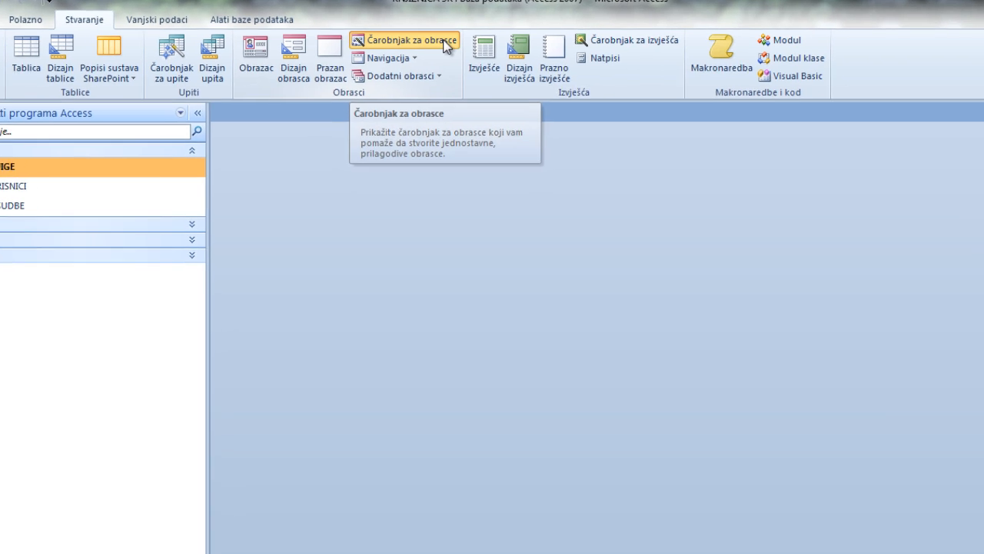
{"action": "left_click", "coordinate": [473, 51]}
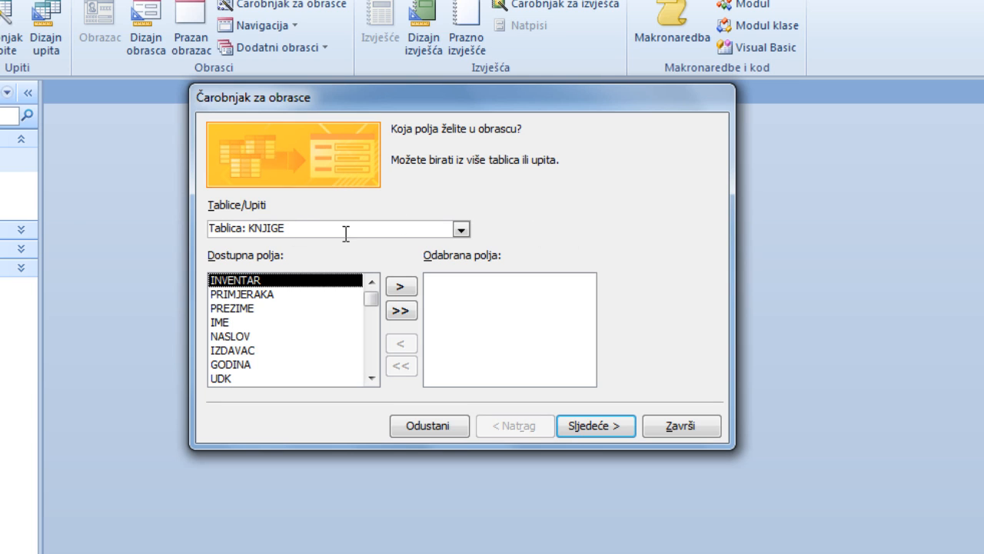
{"action": "left_click", "coordinate": [462, 232]}
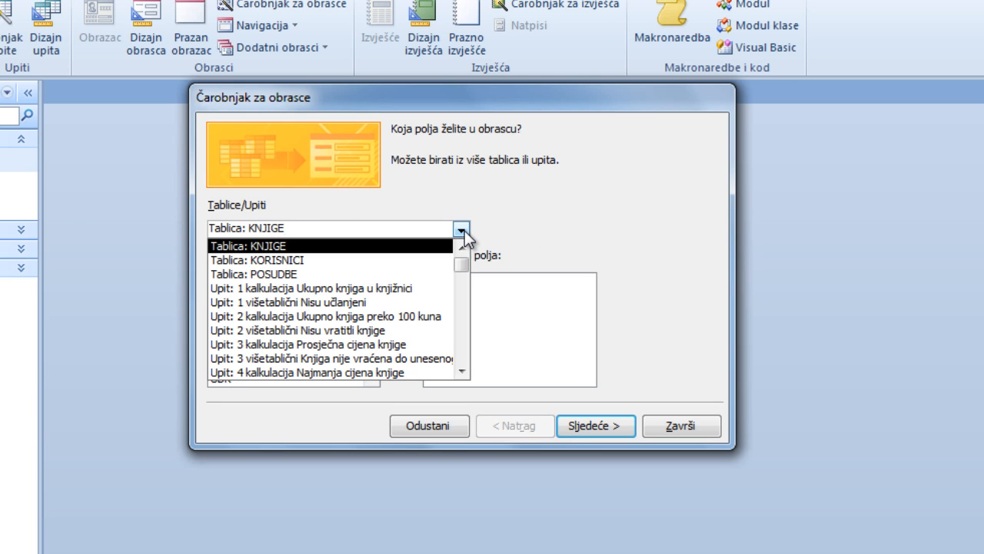
{"action": "left_click", "coordinate": [464, 231]}
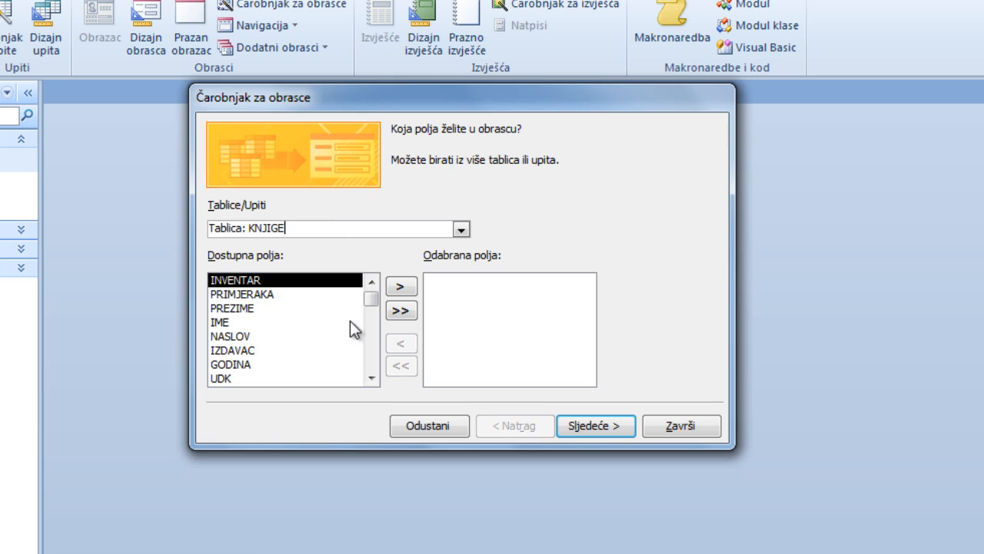
{"action": "left_click", "coordinate": [400, 286]}
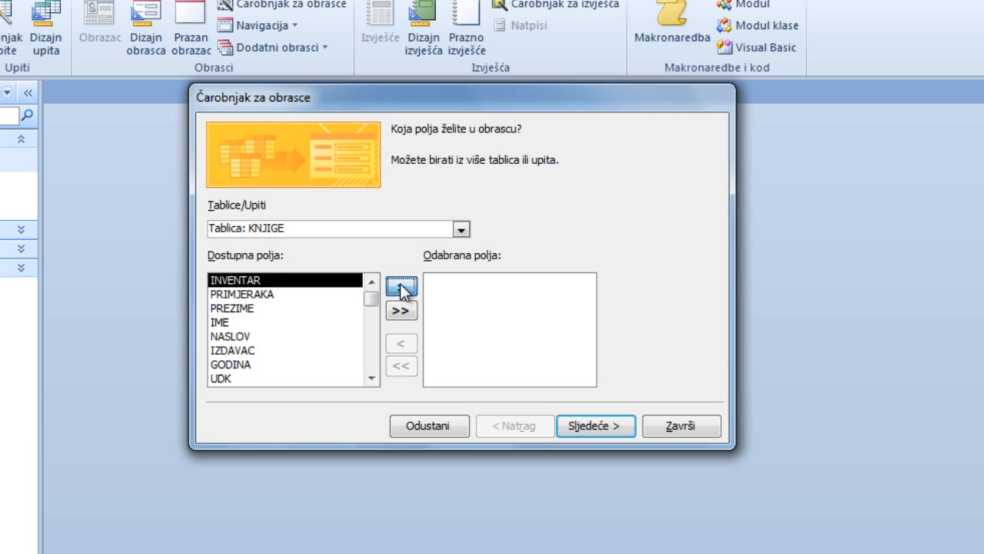
{"action": "left_click", "coordinate": [400, 287]}
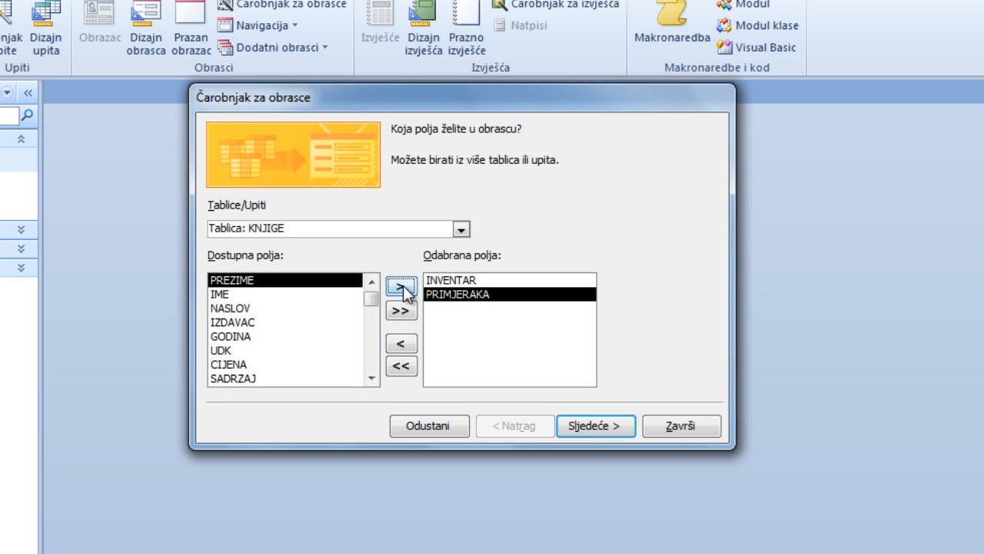
{"action": "left_click", "coordinate": [403, 288]}
{"action": "left_click", "coordinate": [406, 290]}
{"action": "left_click", "coordinate": [408, 290]}
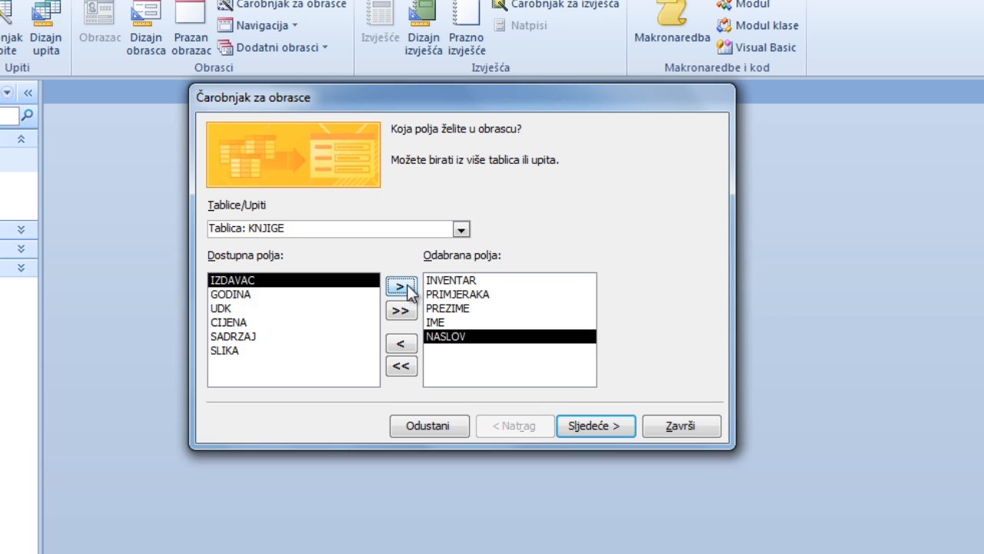
{"action": "left_click", "coordinate": [408, 290]}
{"action": "left_click", "coordinate": [408, 290]}
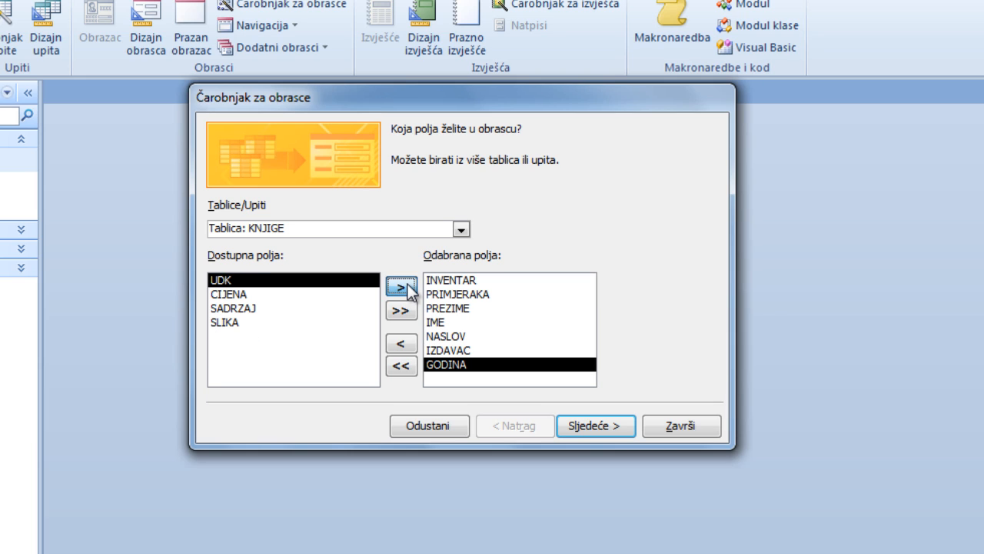
{"action": "left_click", "coordinate": [409, 290]}
{"action": "left_click", "coordinate": [408, 290]}
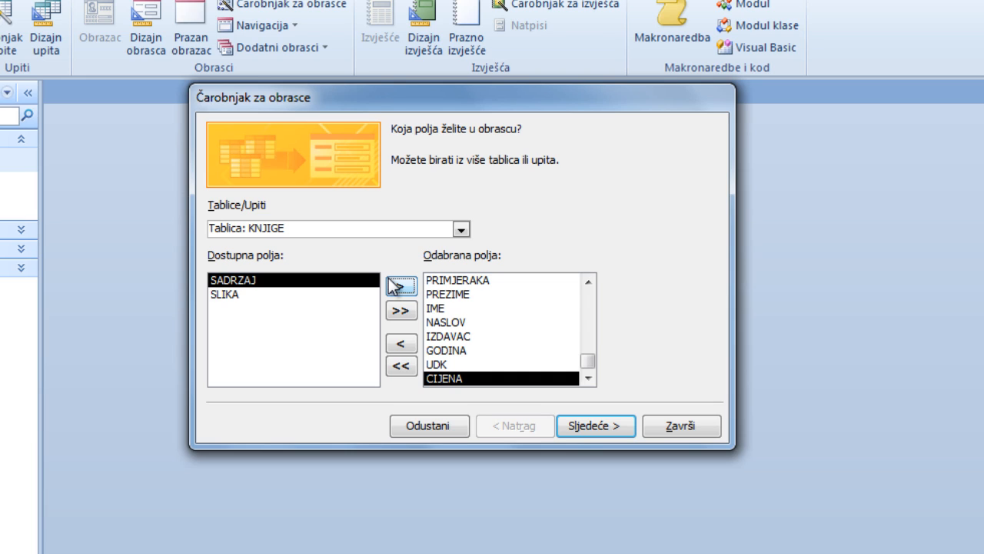
Keep the columnar layout (Stupčasto), title the form "KNJIGE obrazac2" and finish the wizard with the form opened for viewing.
{"action": "left_click", "coordinate": [593, 429]}
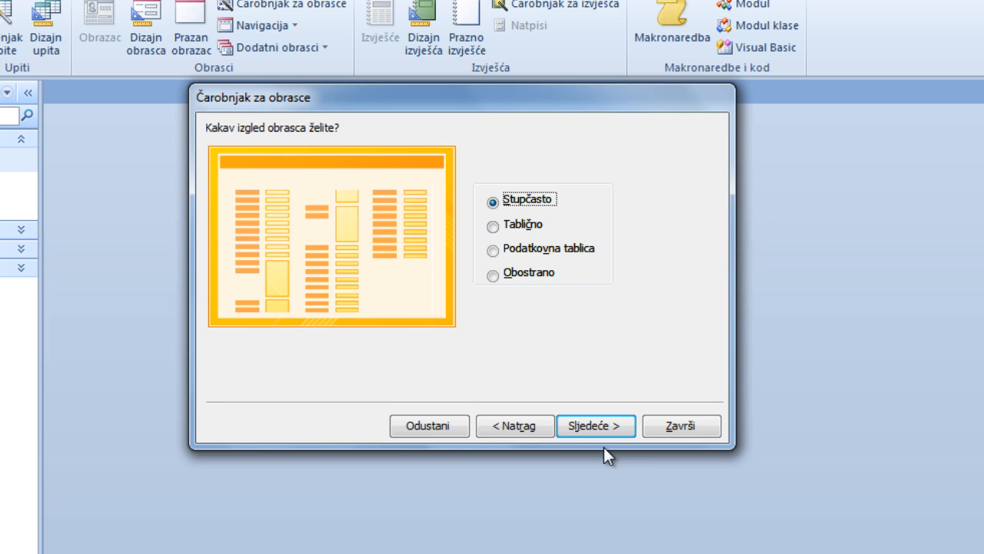
{"action": "left_click", "coordinate": [593, 424]}
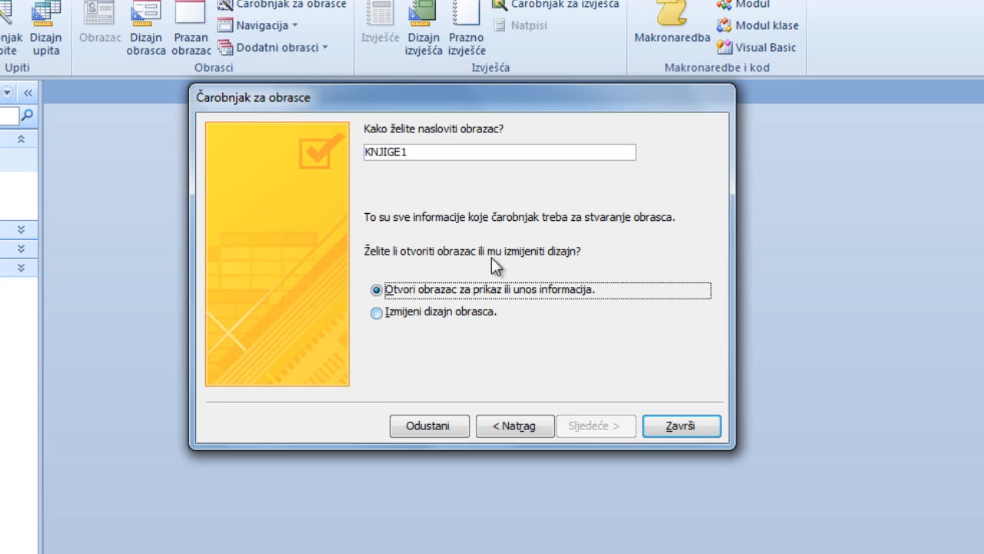
{"action": "left_click", "coordinate": [412, 152]}
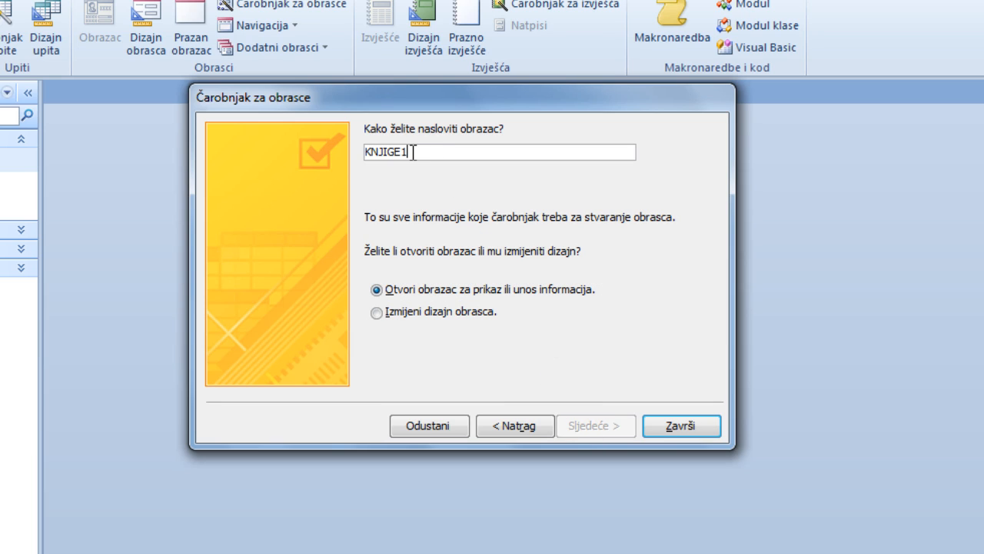
{"action": "key", "text": "BackSpace"}
{"action": "type", "text": "obrazac"}
{"action": "type", "text": "2"}
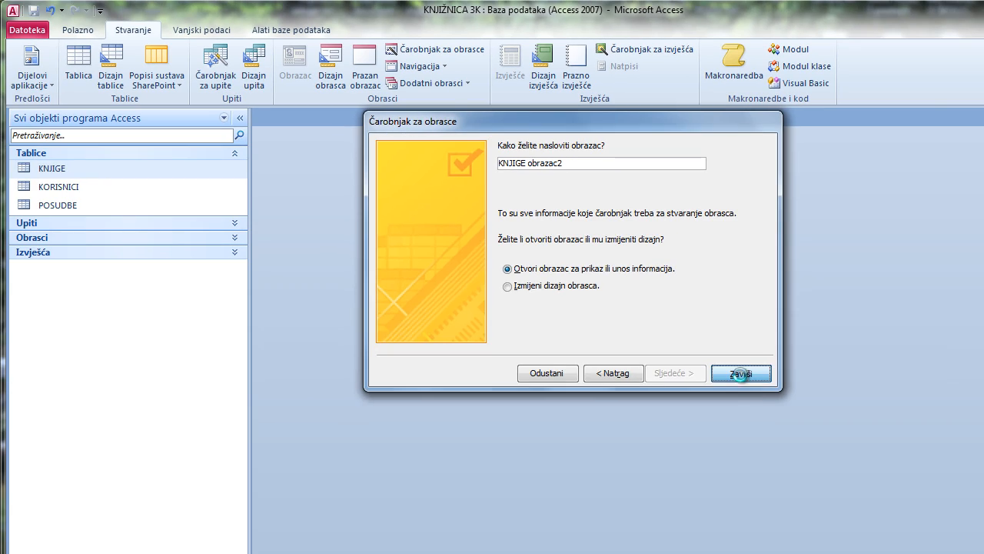
{"action": "left_click", "coordinate": [728, 385]}
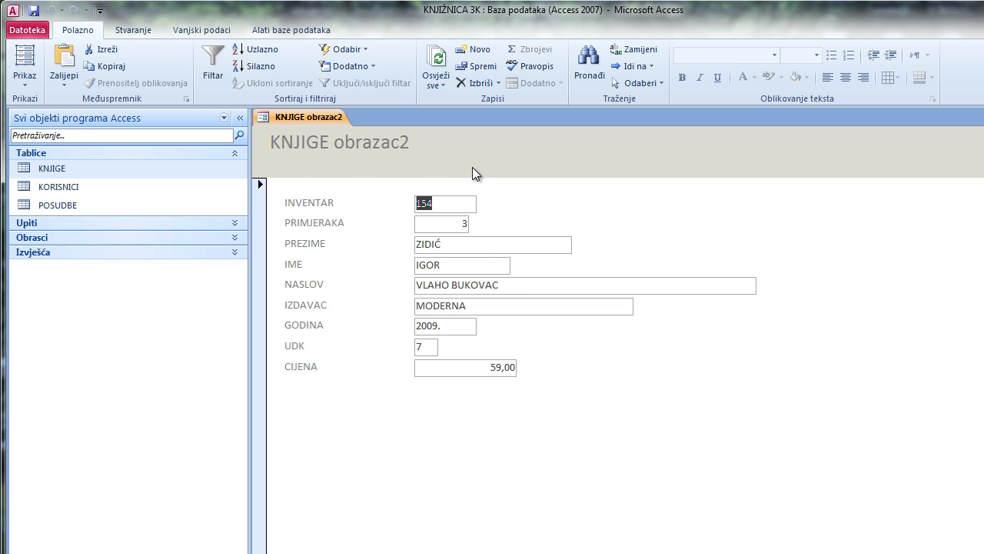
Go to a new blank record of KNJIGE obrazac2 in form view, and close the form.
{"action": "left_click", "coordinate": [29, 83]}
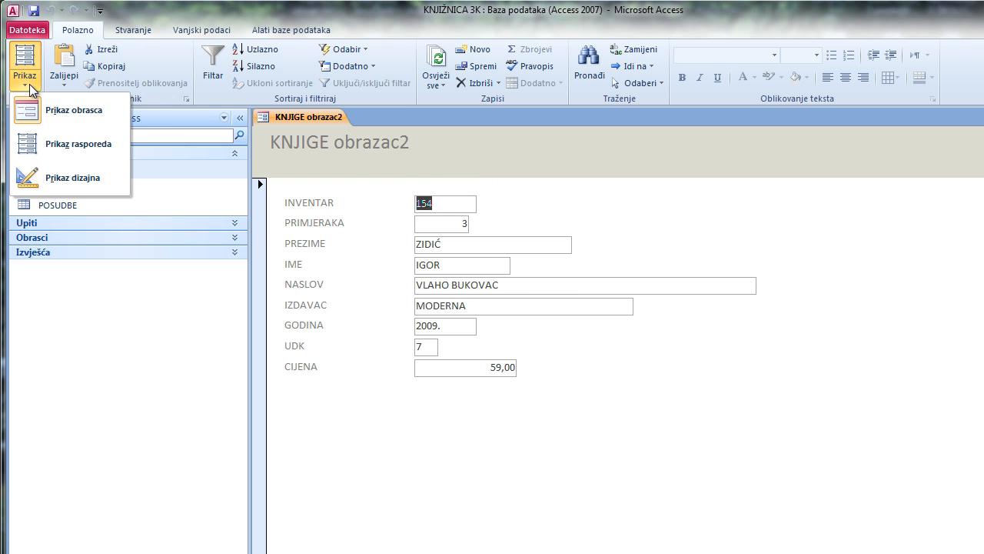
{"action": "left_click", "coordinate": [85, 112]}
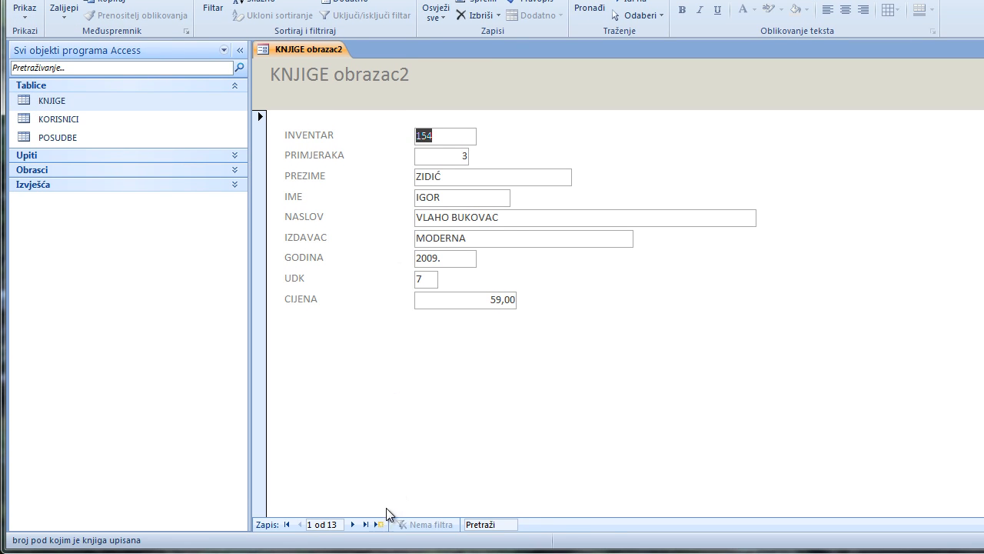
{"action": "left_click", "coordinate": [382, 524]}
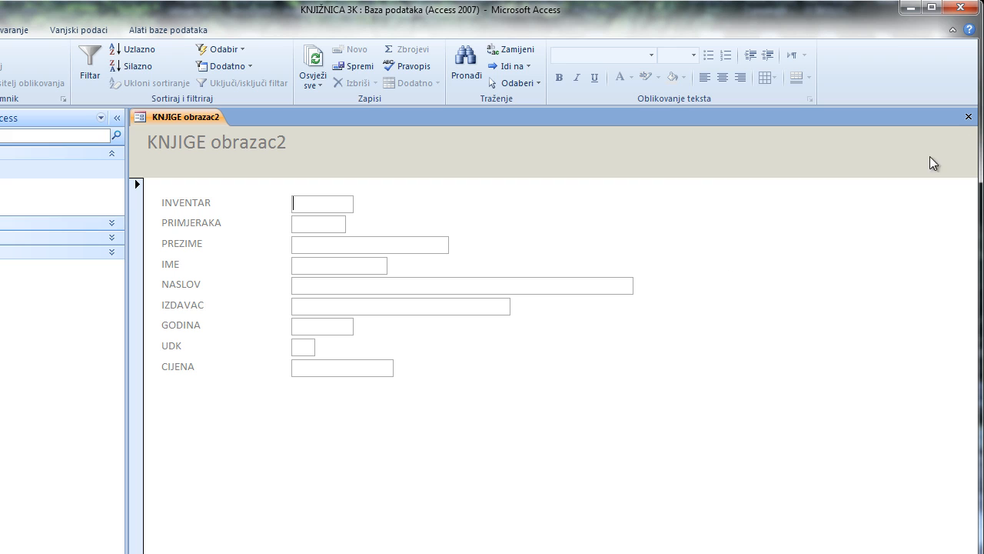
{"action": "left_click", "coordinate": [970, 118]}
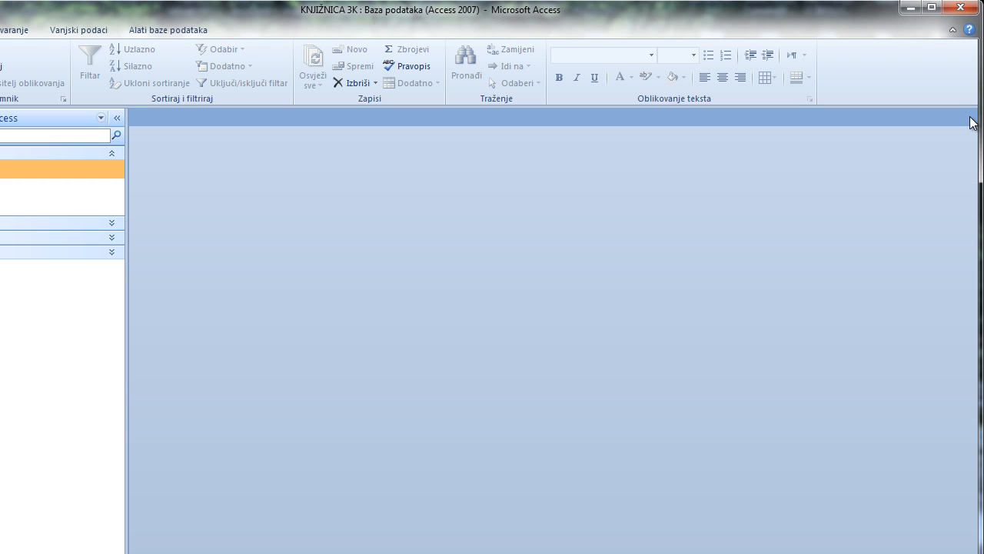